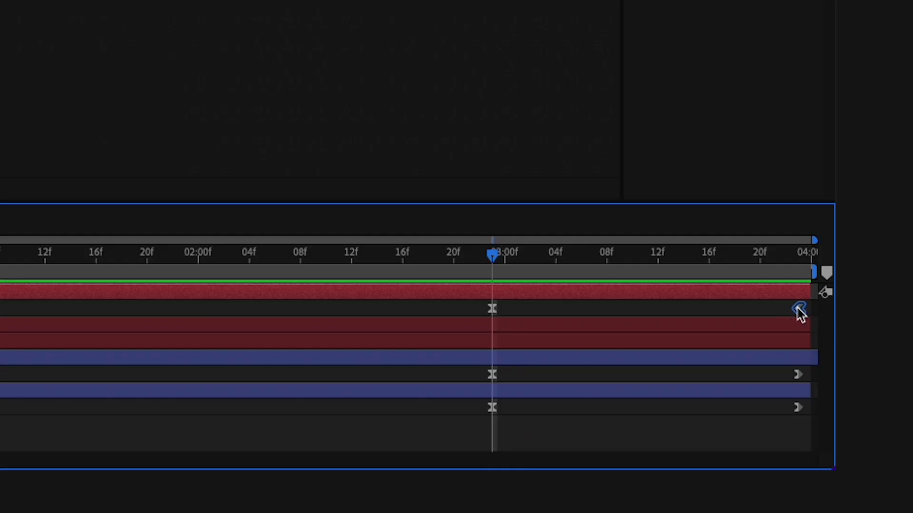
# Move the top layer's last keyframe earlier, to about frame 9 after the 3-second mark.
pyautogui.moveTo(800, 313); pyautogui.dragTo(619, 313)
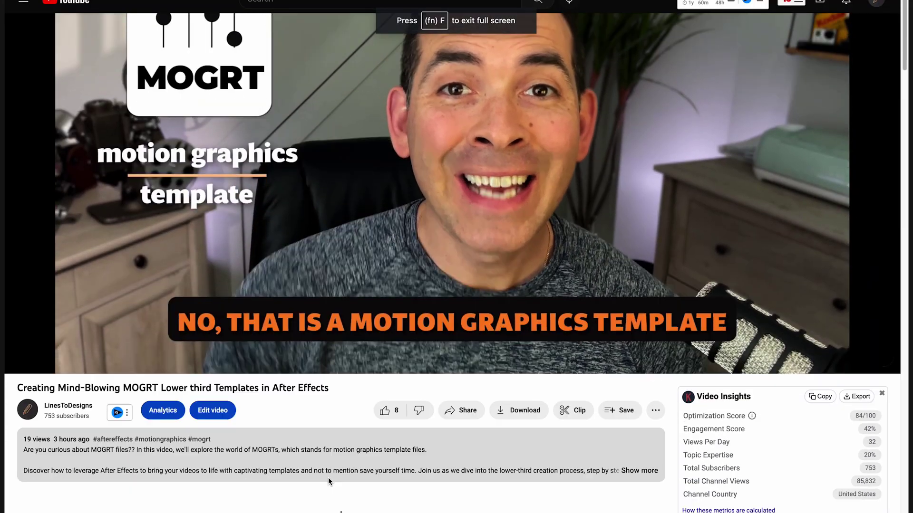
# Open the free lower third template's download link from the YouTube video's description.
pyautogui.scroll(-2, 665, 404)
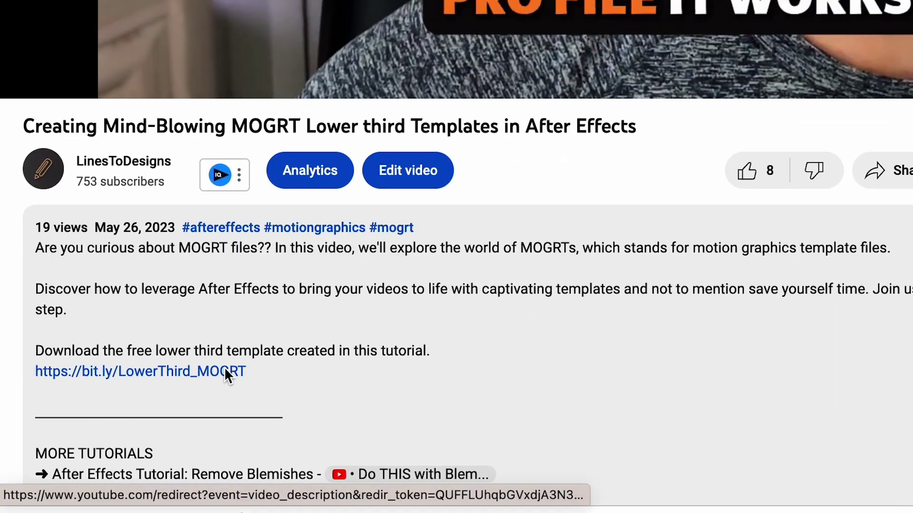
pyautogui.click(225, 371)
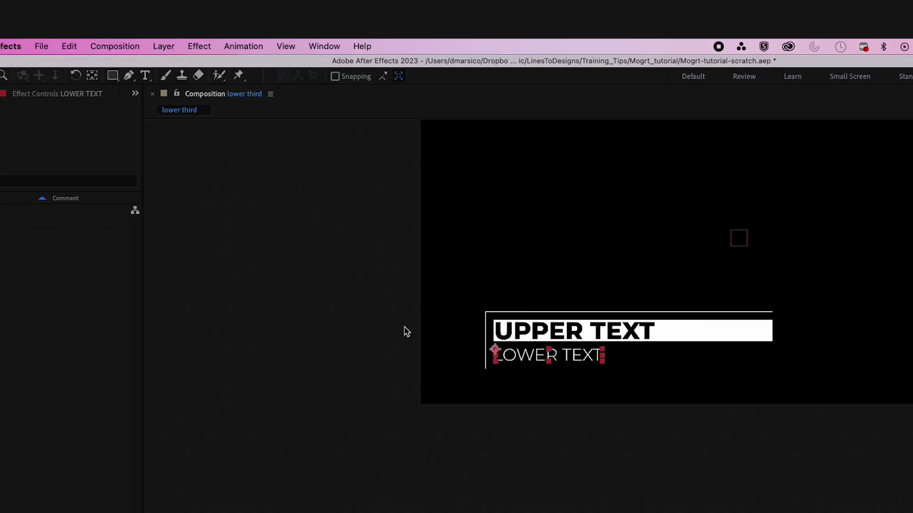
# In After Effects, show Essential Graphics and choose the lower third composition as its primary composition.
pyautogui.click(29, 287)
pyautogui.click(320, 43)
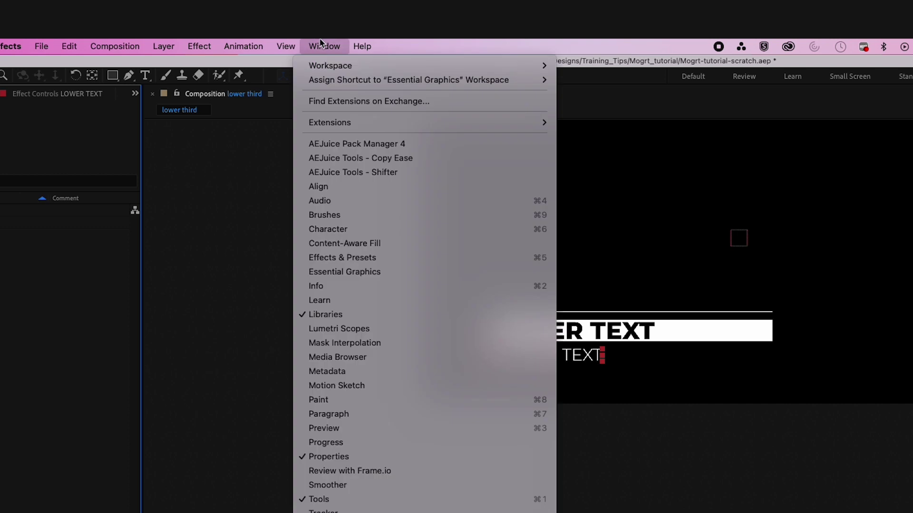
pyautogui.click(347, 272)
pyautogui.click(384, 130)
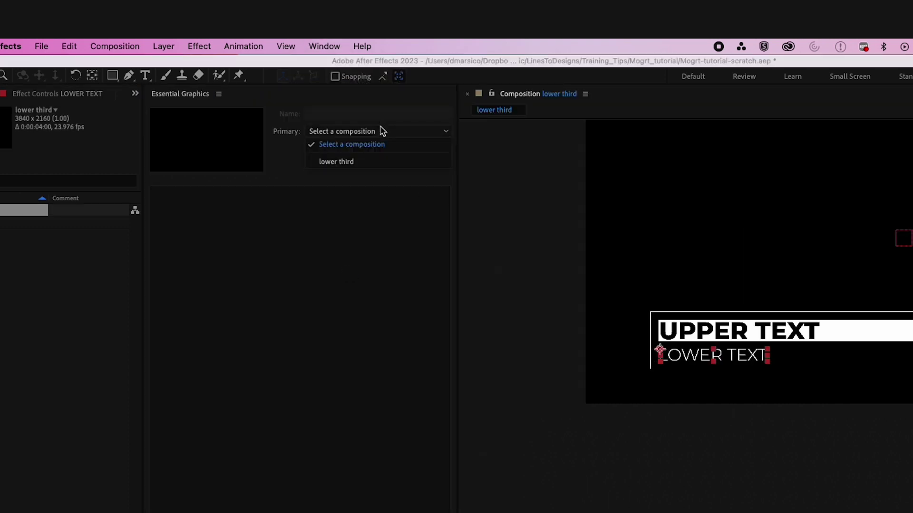
pyautogui.click(362, 162)
# Add the UPPER TEXT layer's Source Text property to Essential Graphics.
pyautogui.click(152, 242)
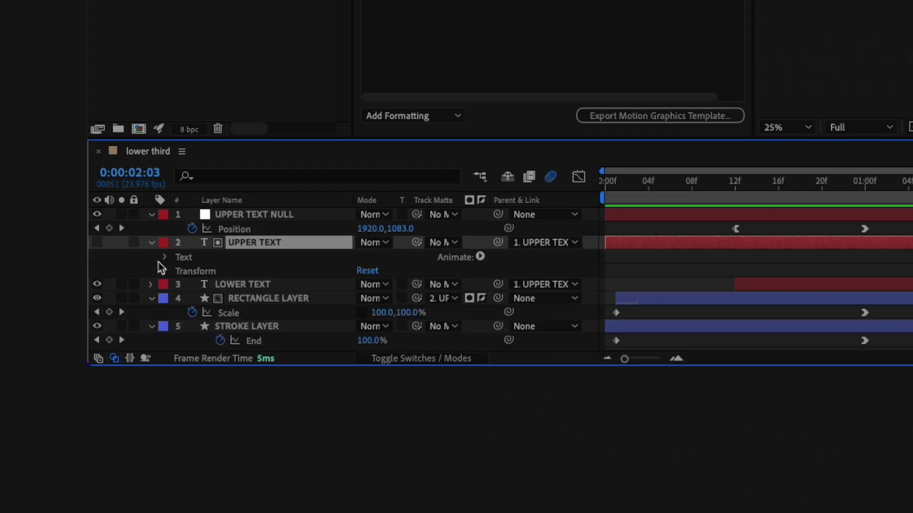
pyautogui.click(164, 258)
pyautogui.moveTo(217, 272); pyautogui.dragTo(495, 0)
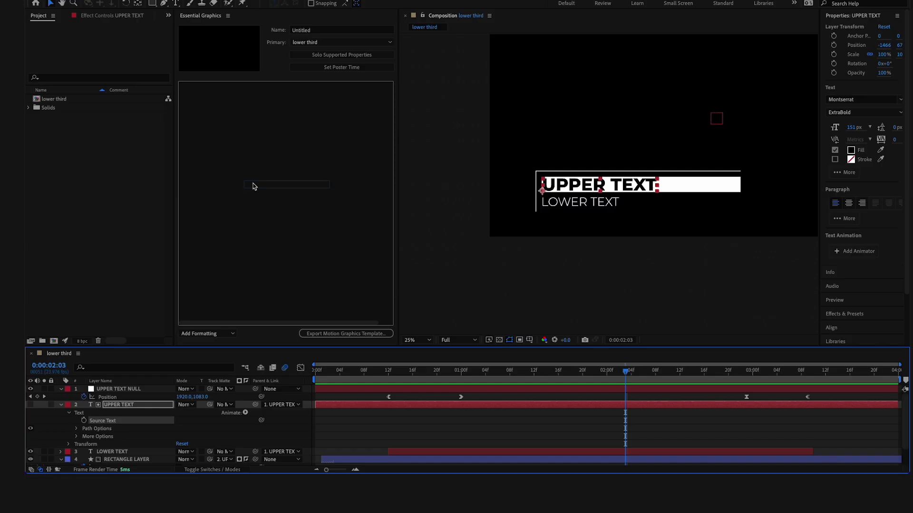
pyautogui.moveTo(253, 187); pyautogui.dragTo(254, 186)
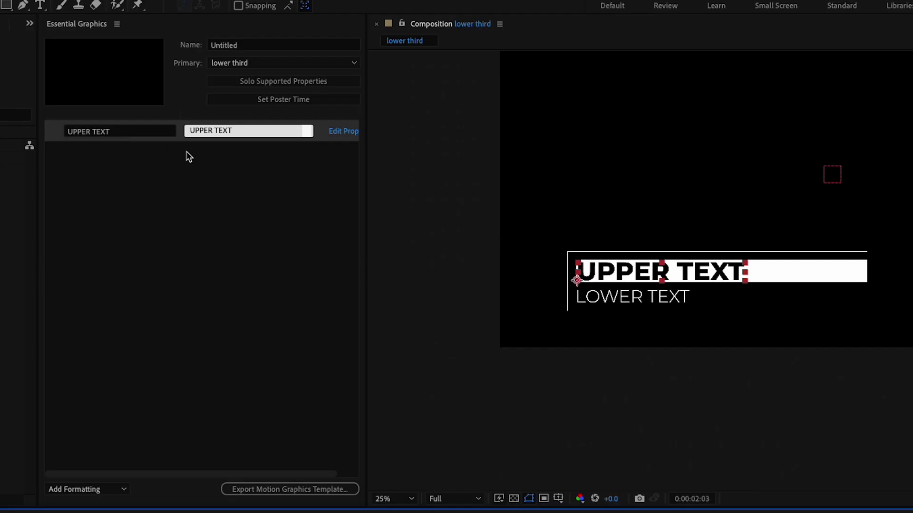
pyautogui.click(275, 105)
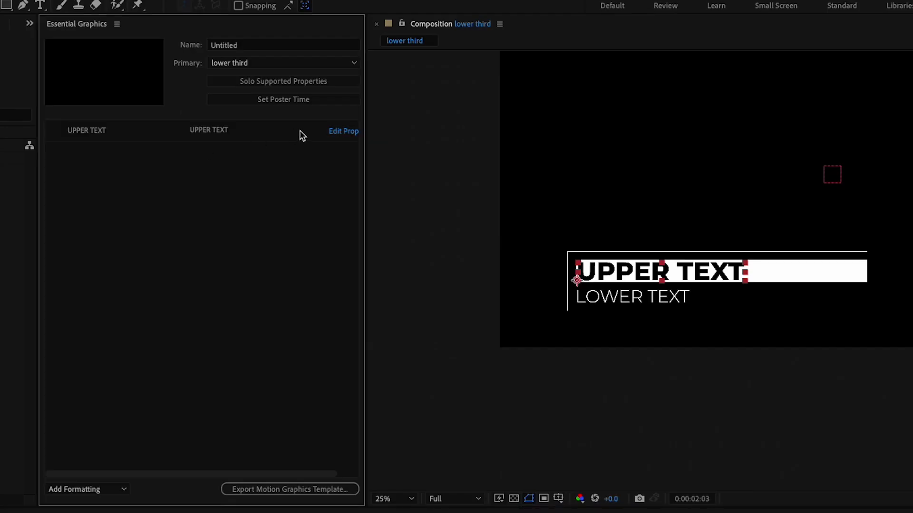
# Enable custom font selection, font size adjustment and faux styles for the UPPER TEXT source text control.
pyautogui.moveTo(365, 115); pyautogui.dragTo(462, 114)
pyautogui.click(427, 132)
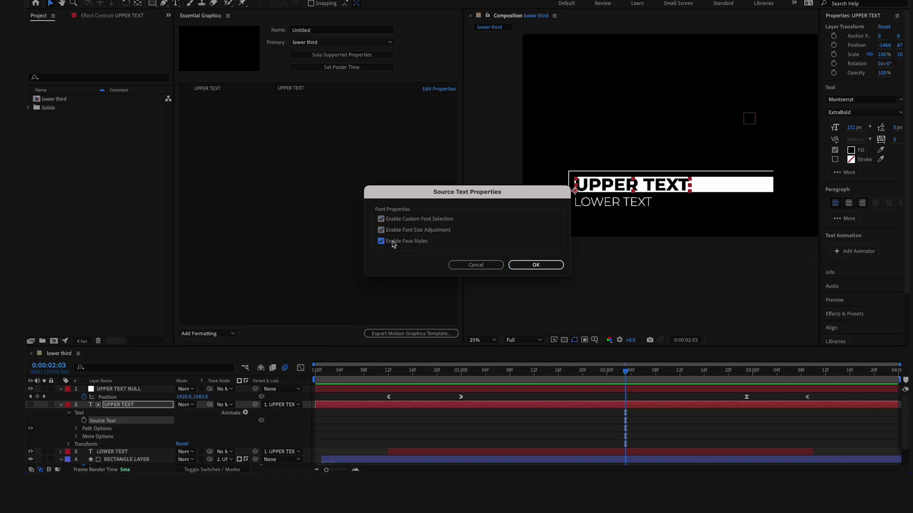
pyautogui.click(533, 265)
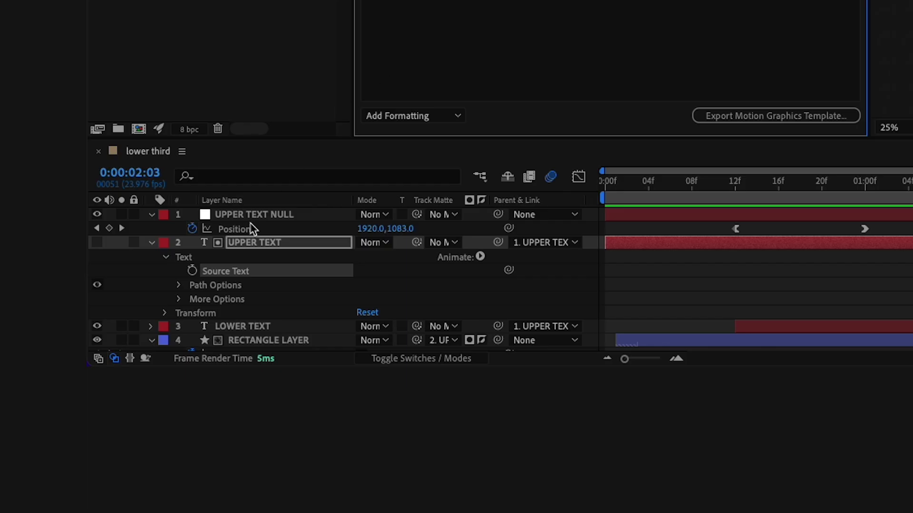
# Add the UPPER TEXT layer's Position property to Essential Graphics.
pyautogui.click(240, 243)
pyautogui.press('p')
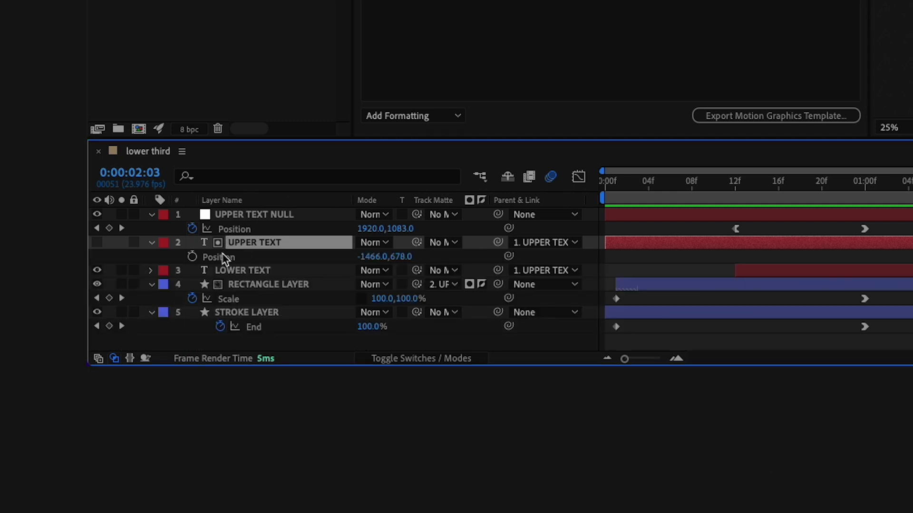
pyautogui.moveTo(224, 255); pyautogui.dragTo(284, 283)
pyautogui.click(246, 253)
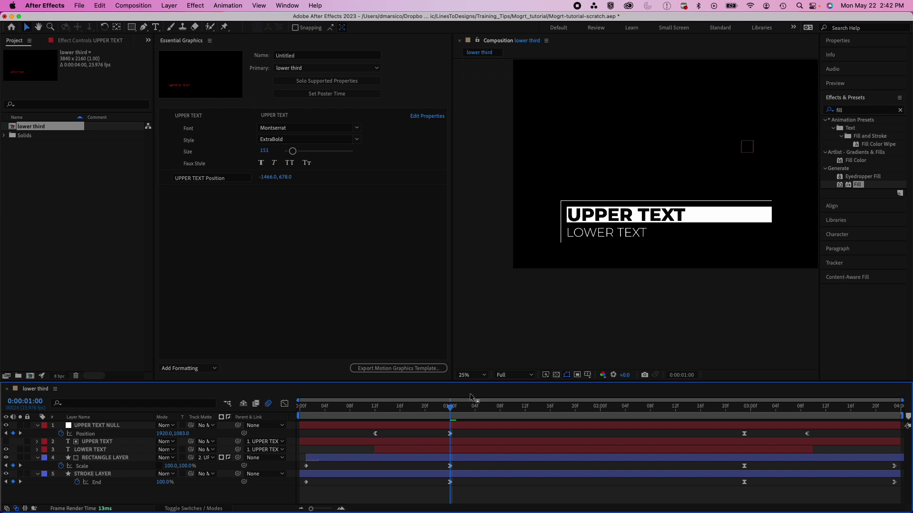
# Inspect the upper text's cutout in the white bar up close against the transparency grid.
pyautogui.click(567, 375)
pyautogui.scroll(4, 580, 235)
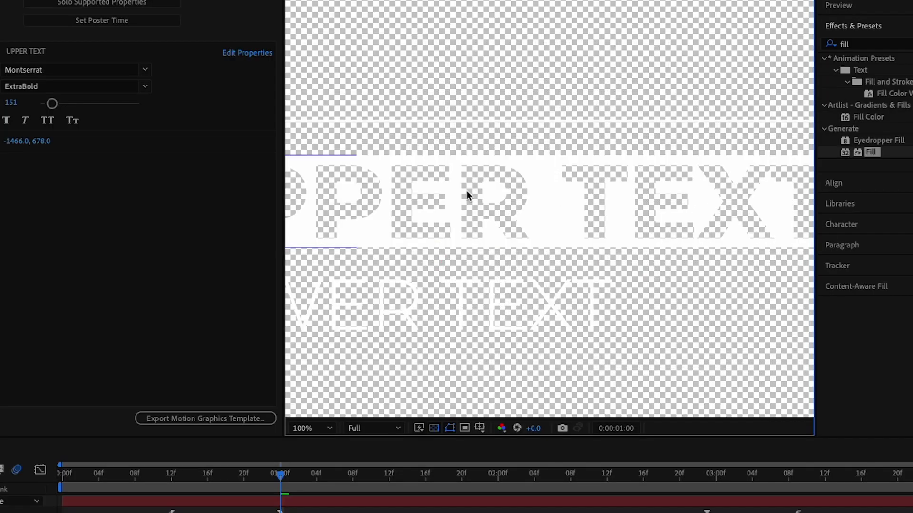
pyautogui.scroll(-2, 470, 209)
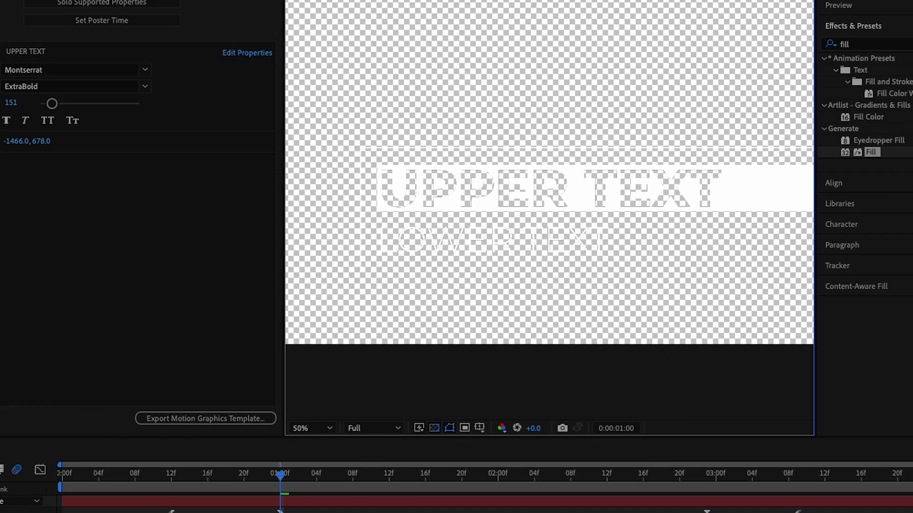
pyautogui.click(434, 427)
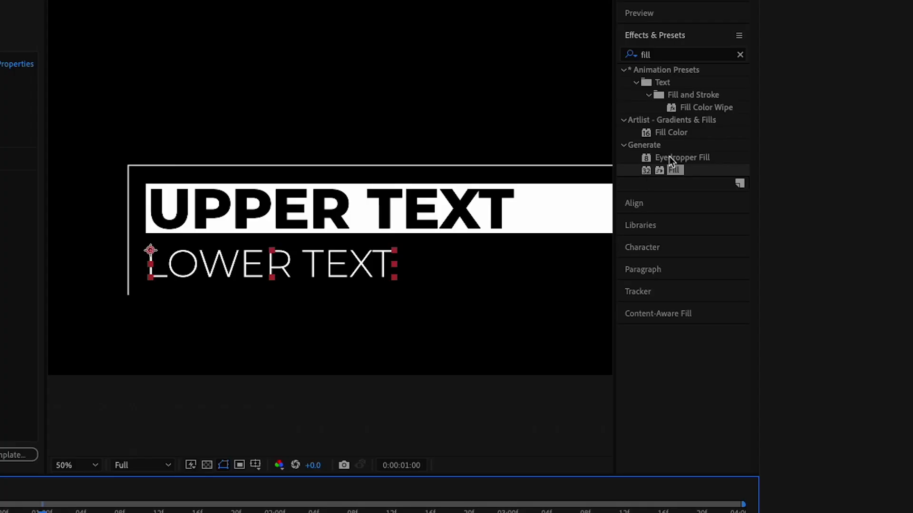
# Apply the Fill effect to the LOWER TEXT layer and add its Color property to Essential Graphics.
pyautogui.moveTo(671, 167); pyautogui.dragTo(707, 304)
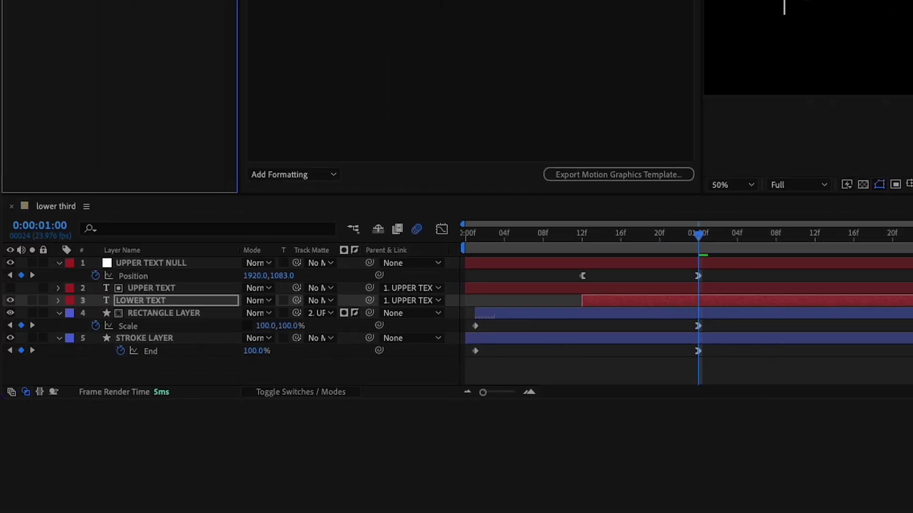
pyautogui.click(58, 301)
pyautogui.click(71, 314)
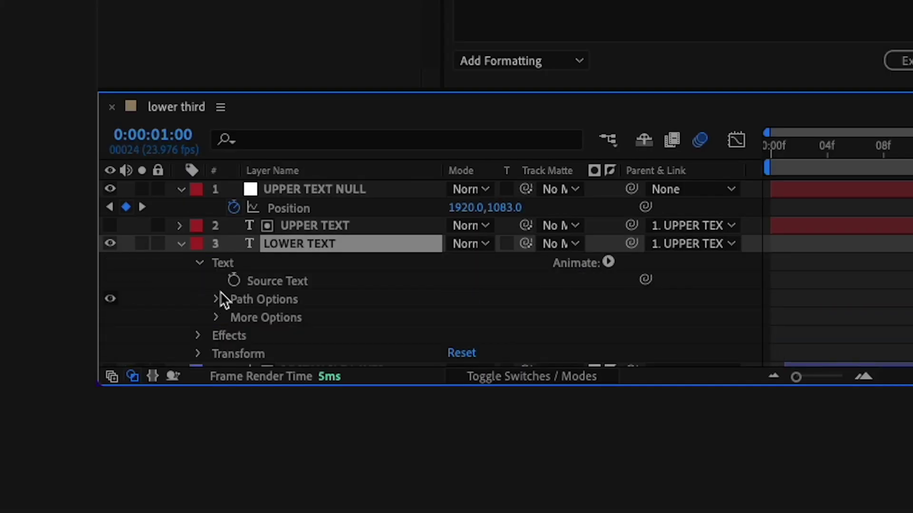
pyautogui.click(198, 336)
pyautogui.click(210, 340)
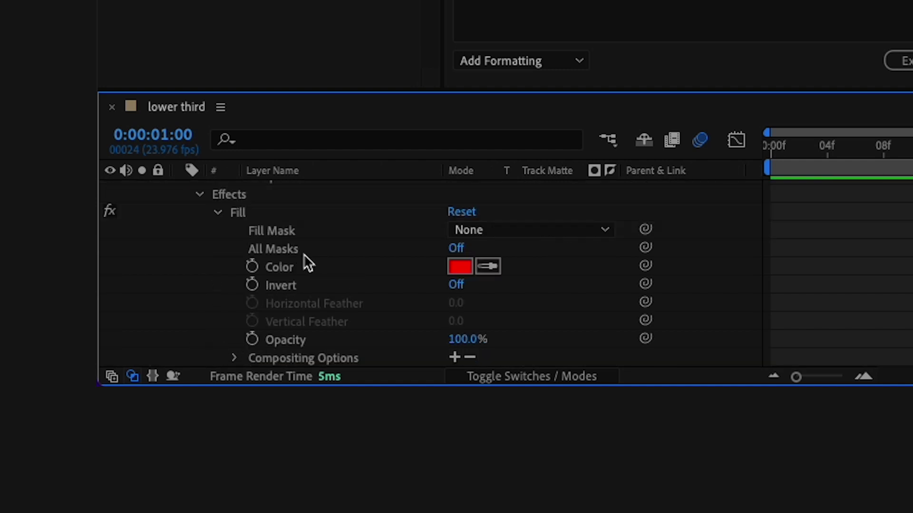
pyautogui.click(299, 267)
pyautogui.moveTo(299, 266); pyautogui.dragTo(249, 295)
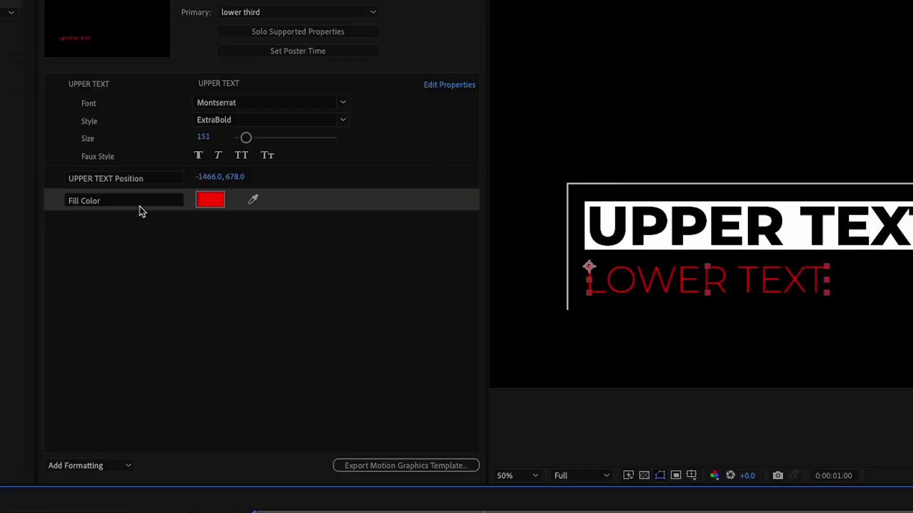
# Add a group named UPPER TEXT to the Essential Graphics controls.
pyautogui.click(99, 470)
pyautogui.click(96, 490)
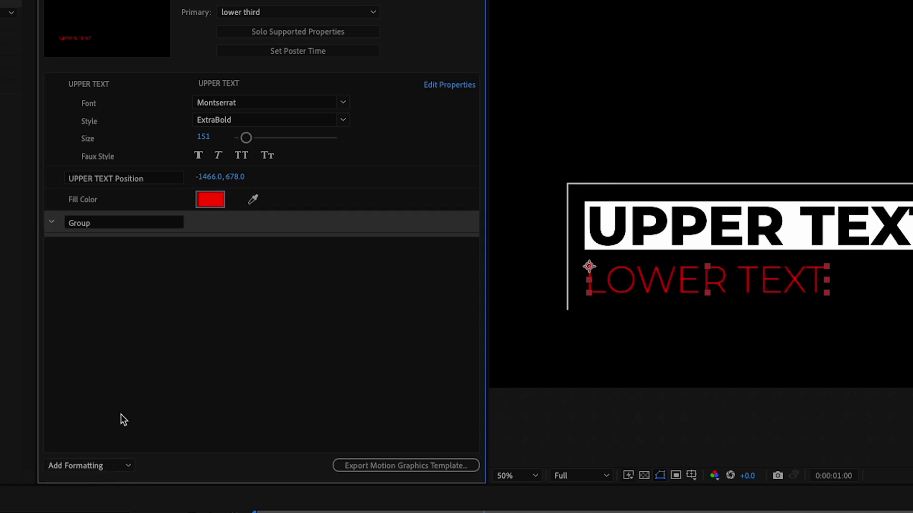
pyautogui.doubleClick(99, 222)
pyautogui.write('UPPER TEXT')
pyautogui.press('Return')
# Move the UPPER TEXT source text and position controls into the UPPER TEXT group and collapse it.
pyautogui.moveTo(84, 85); pyautogui.dragTo(100, 228)
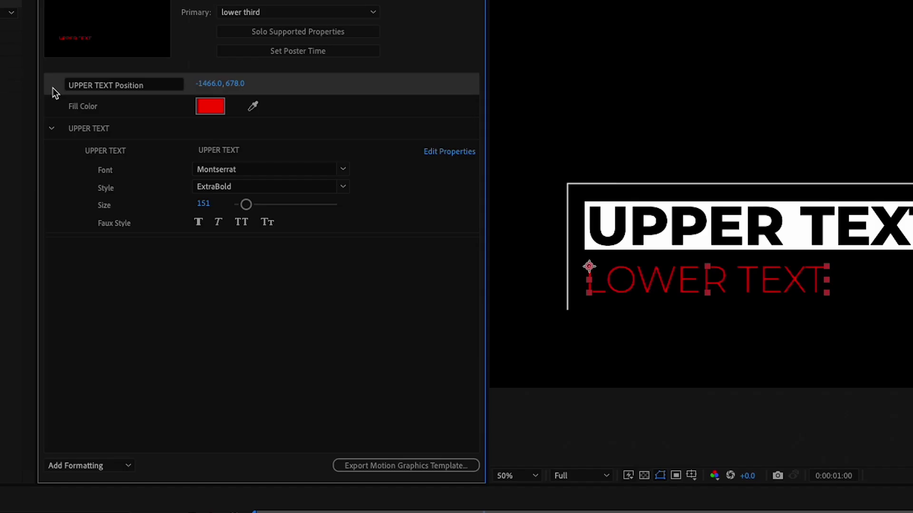
pyautogui.moveTo(164, 120); pyautogui.dragTo(179, 151)
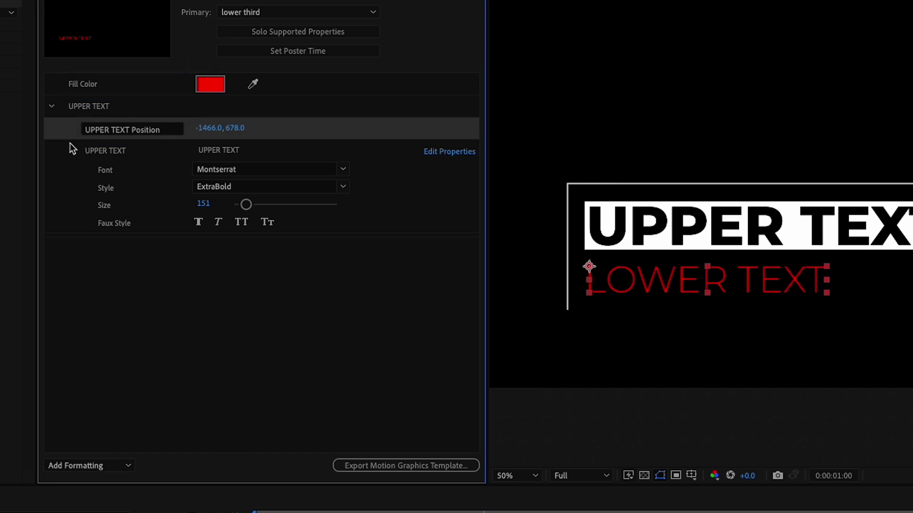
pyautogui.click(52, 110)
# Add a second control group named LOWER TEXT below the UPPER TEXT group.
pyautogui.click(82, 467)
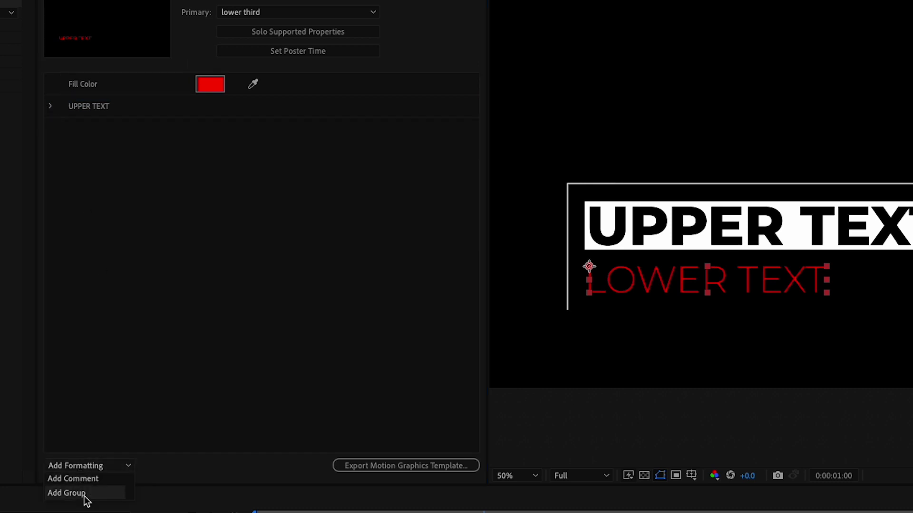
pyautogui.click(81, 494)
pyautogui.doubleClick(93, 130)
pyautogui.write('LOWER TEXT')
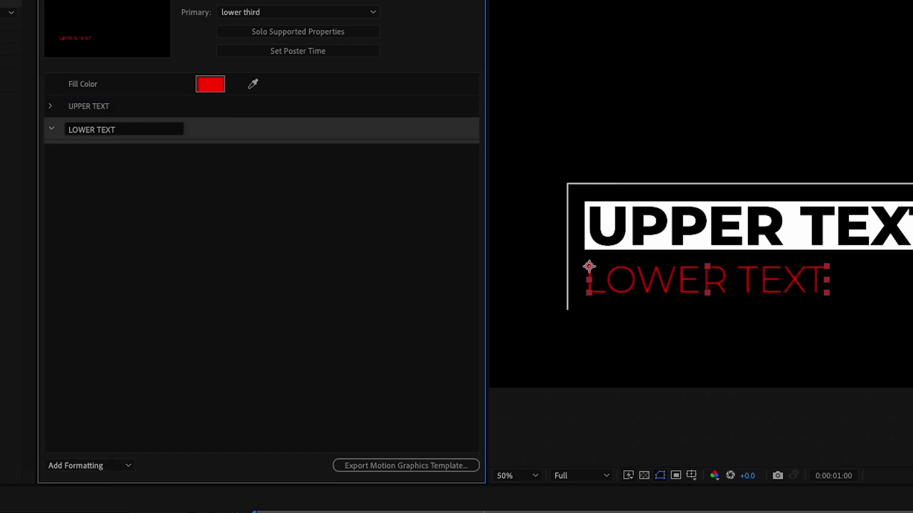
pyautogui.press('Return')
# Move the Fill Color control into the LOWER TEXT group and add the LOWER TEXT layer's Position property to Essential Graphics.
pyautogui.click(93, 128)
pyautogui.click(119, 218)
pyautogui.moveTo(82, 81); pyautogui.dragTo(88, 130)
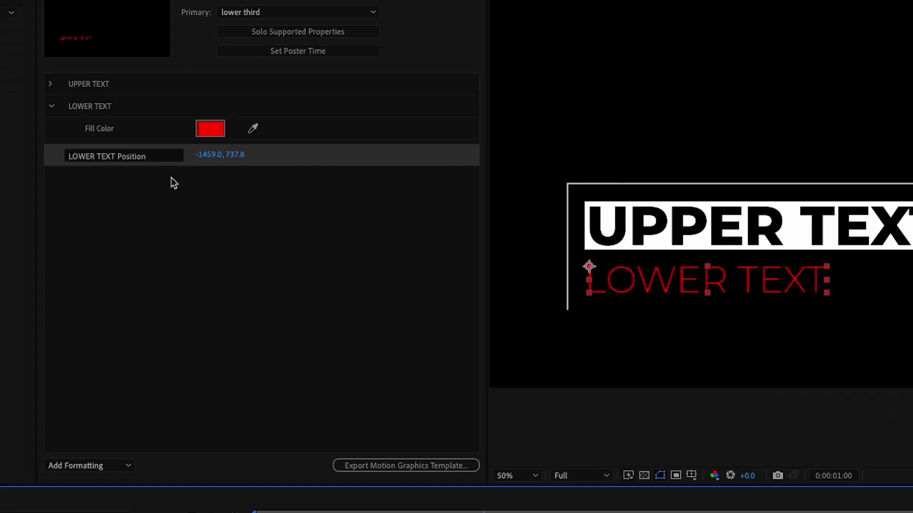
pyautogui.click(172, 178)
# Change the Fill Color control in the LOWER TEXT group to white.
pyautogui.click(204, 127)
pyautogui.moveTo(471, 403); pyautogui.dragTo(176, 195)
pyautogui.press('Return')
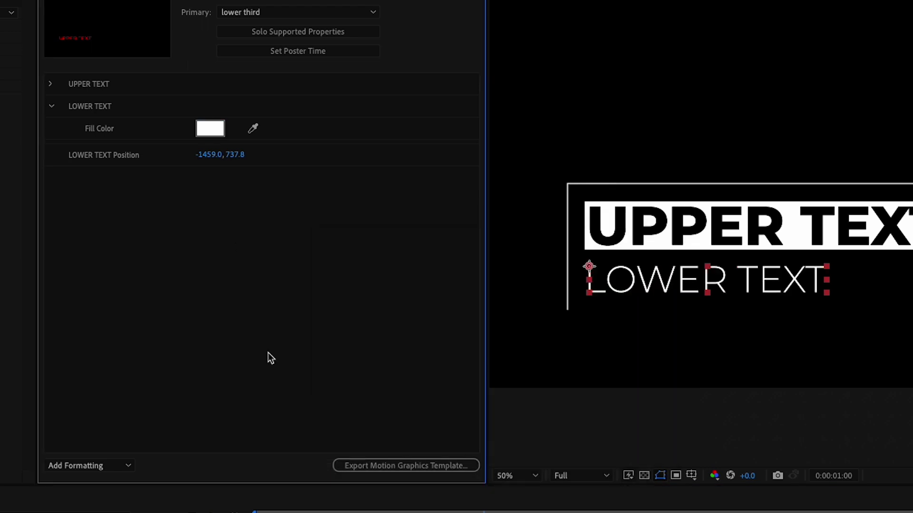
# Add the RECTANGLE LAYER's Fill 1 Color property to Essential Graphics and rename the control "Rectangle color".
pyautogui.click(149, 512)
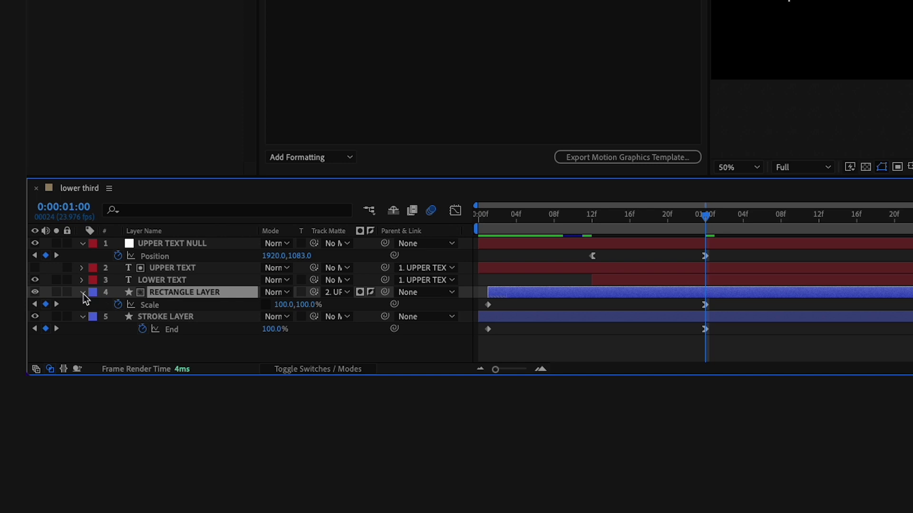
pyautogui.click(84, 293)
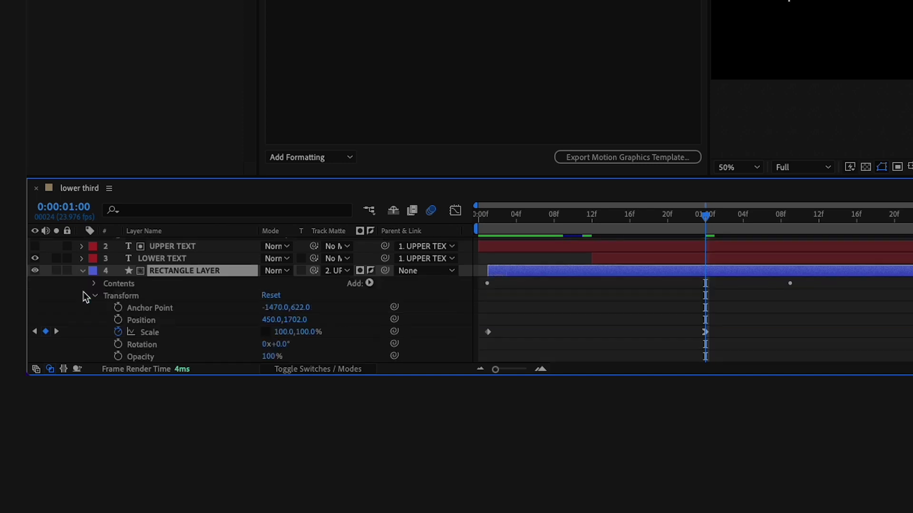
pyautogui.click(94, 284)
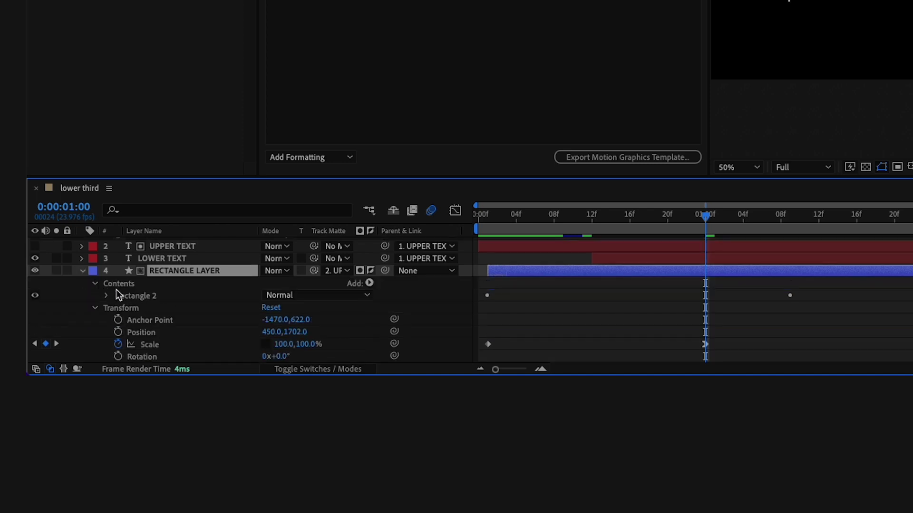
pyautogui.click(107, 296)
pyautogui.click(118, 332)
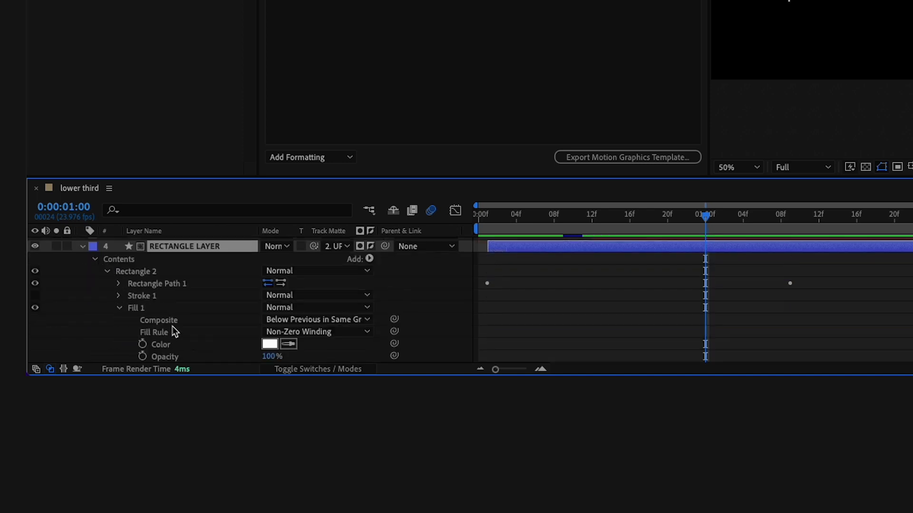
pyautogui.moveTo(210, 344); pyautogui.dragTo(139, 284)
pyautogui.doubleClick(138, 174)
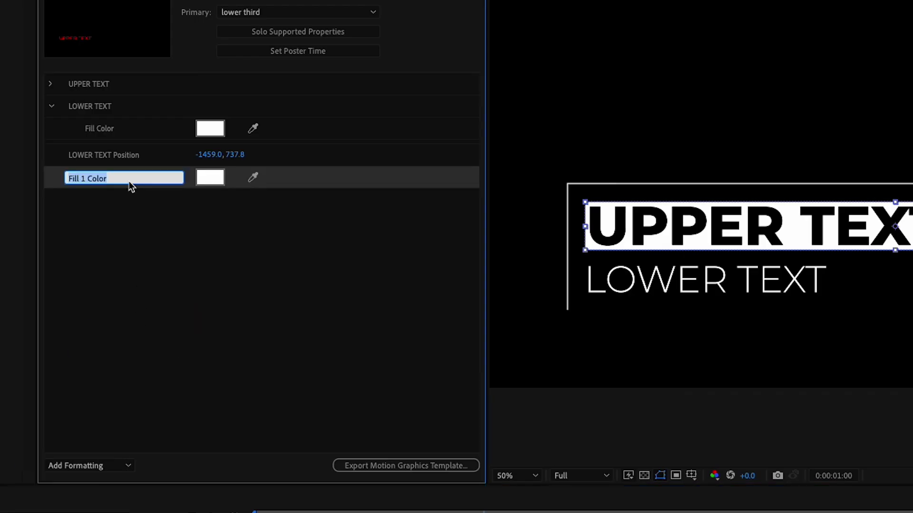
pyautogui.write('Rectangle color')
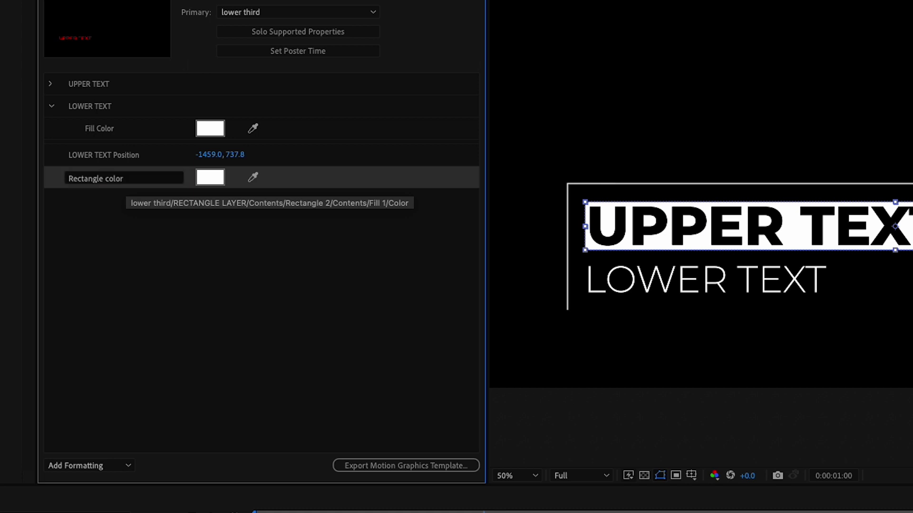
# Add the STROKE LAYER's Stroke 1 Color property to Essential Graphics as a control named "Stroke Color".
pyautogui.click(137, 287)
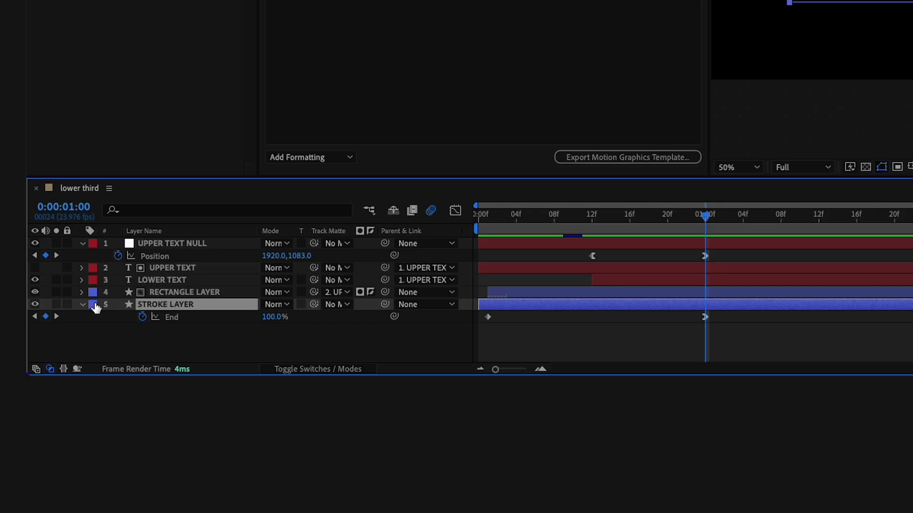
pyautogui.click(82, 304)
pyautogui.click(82, 304)
pyautogui.scroll(-5, 119, 321)
pyautogui.click(120, 319)
pyautogui.scroll(-1, 139, 333)
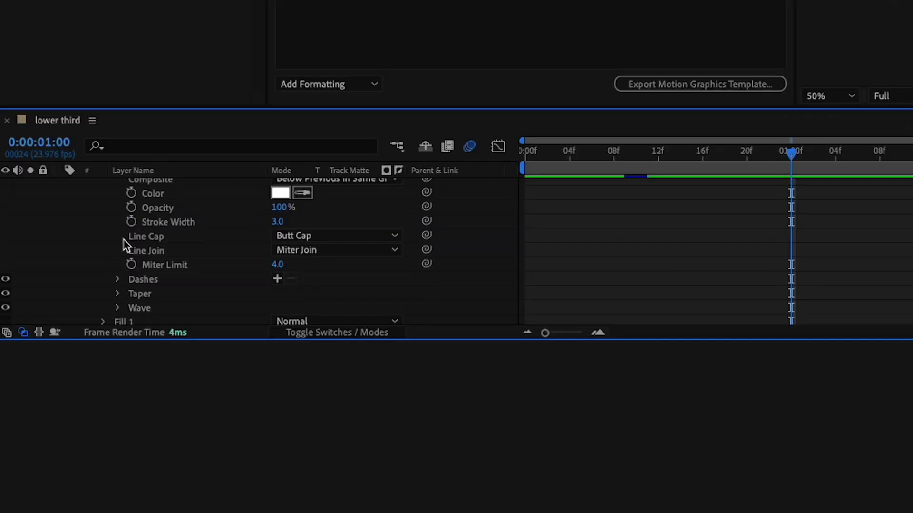
pyautogui.scroll(3, 162, 221)
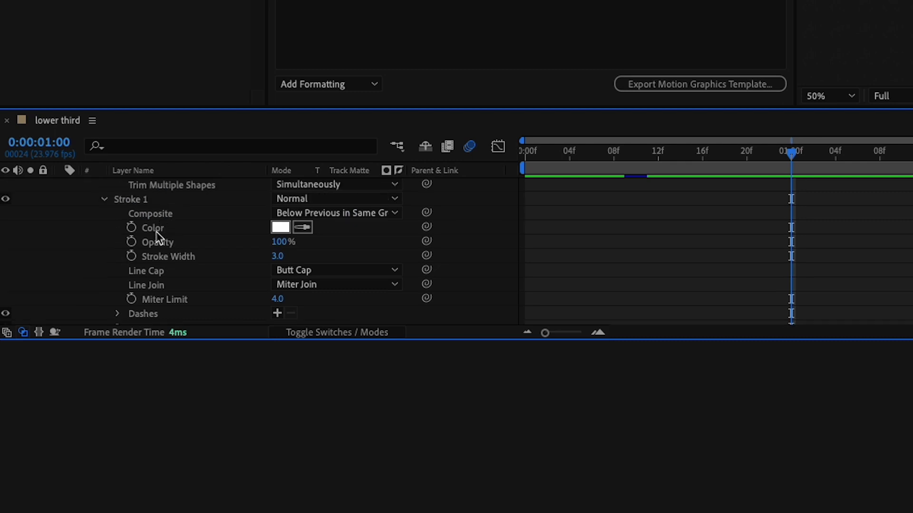
pyautogui.click(155, 230)
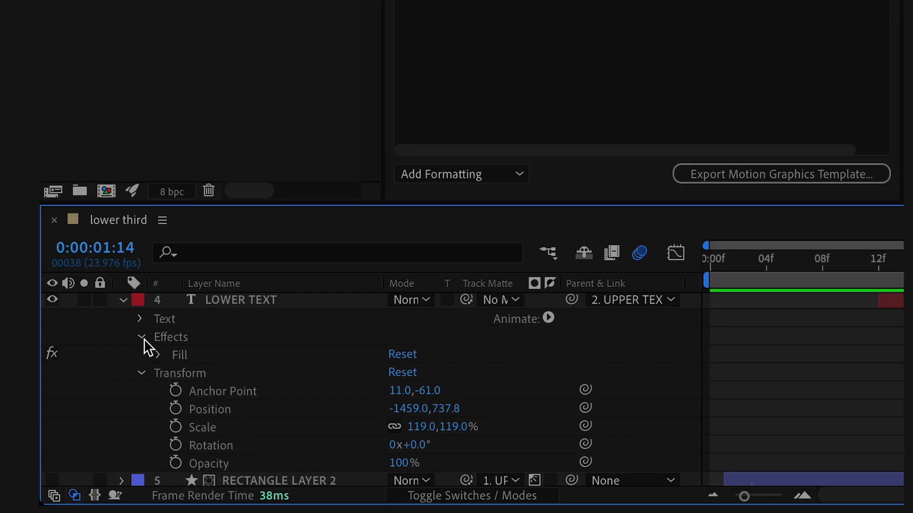
# Add the LOWER TEXT layer's source text to the top of the LOWER TEXT group in Essential Graphics.
pyautogui.click(141, 338)
pyautogui.click(139, 319)
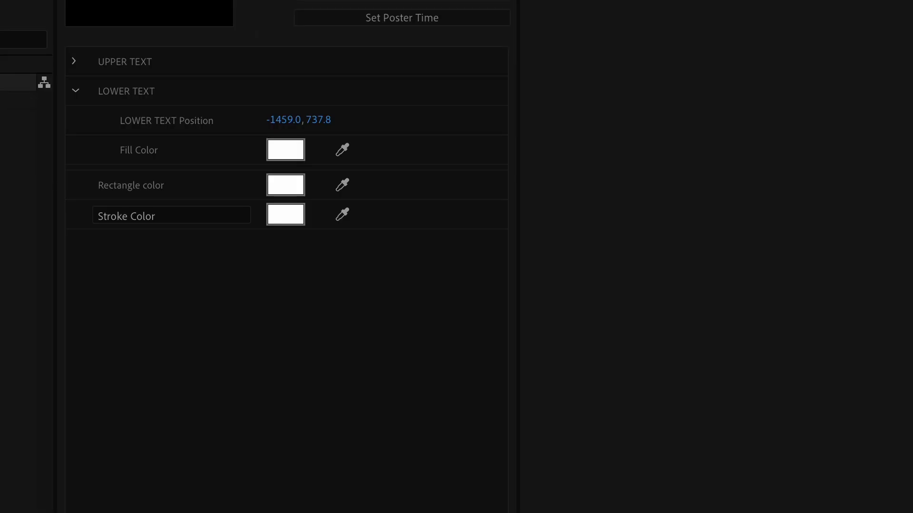
pyautogui.moveTo(151, 217)
pyautogui.mouseDown()
pyautogui.moveTo(167, 122)
pyautogui.moveTo(158, 117)
pyautogui.mouseUp()
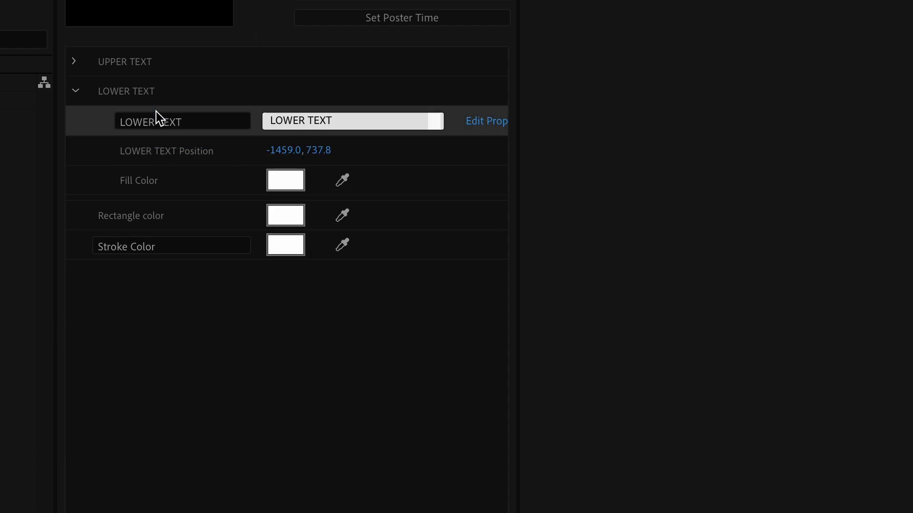
# Enable custom font selection, font size adjustment and faux styles for the LOWER TEXT source text, and collapse its group.
pyautogui.click(484, 121)
pyautogui.click(497, 267)
pyautogui.click(487, 291)
pyautogui.click(483, 313)
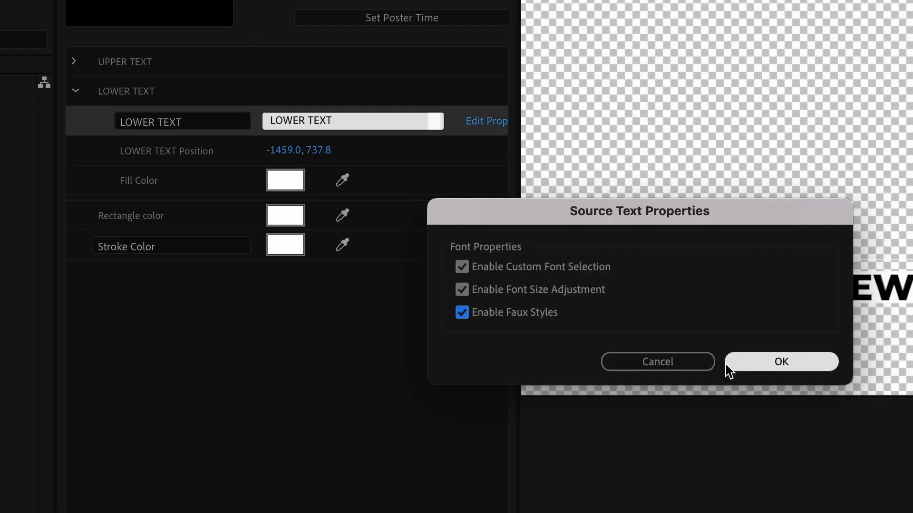
pyautogui.click(727, 366)
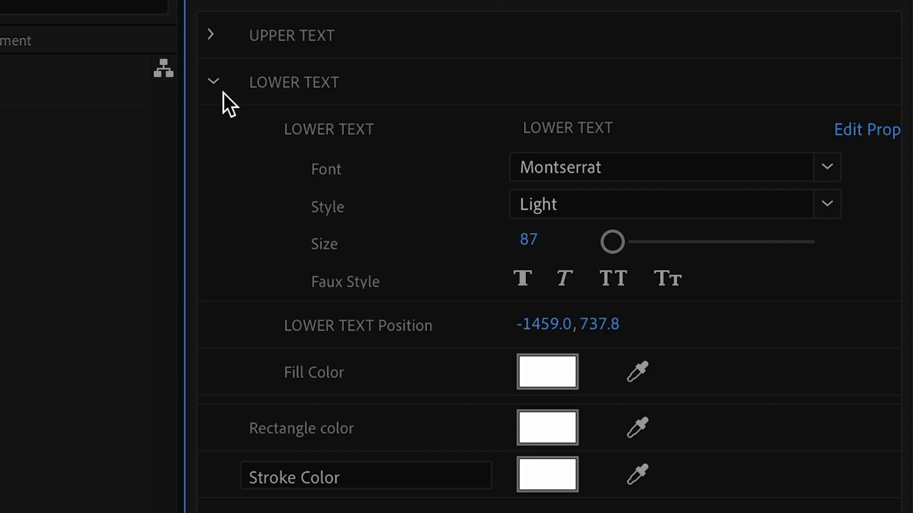
pyautogui.click(75, 90)
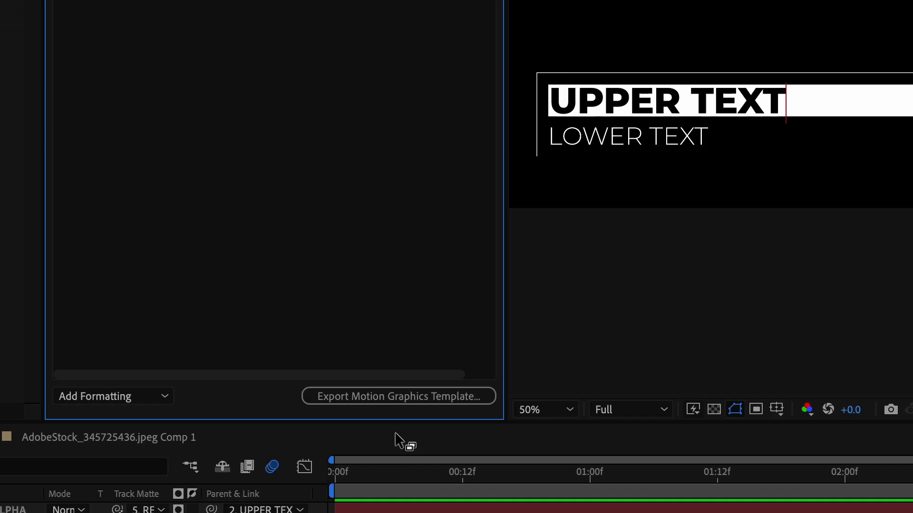
# Set up the motion graphics template export with My Library as destination and "lower" as keyword.
pyautogui.click(400, 399)
pyautogui.click(680, 217)
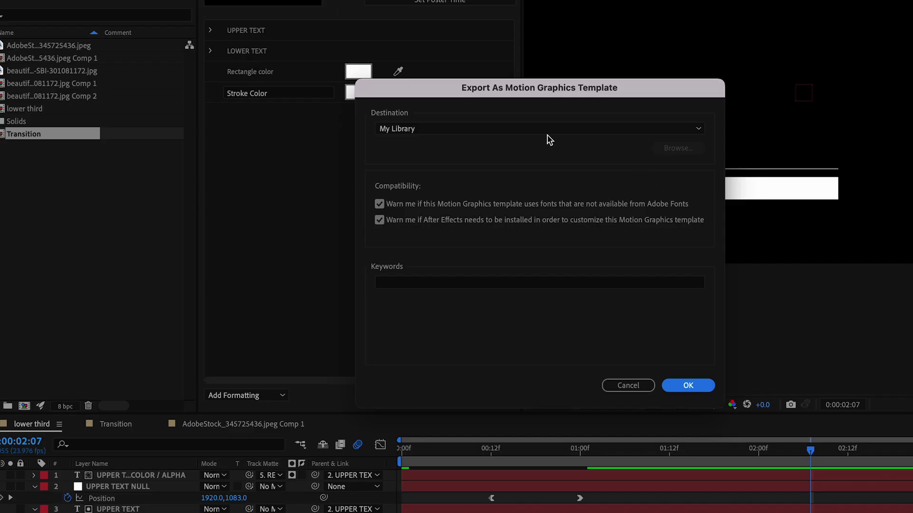
pyautogui.click(547, 133)
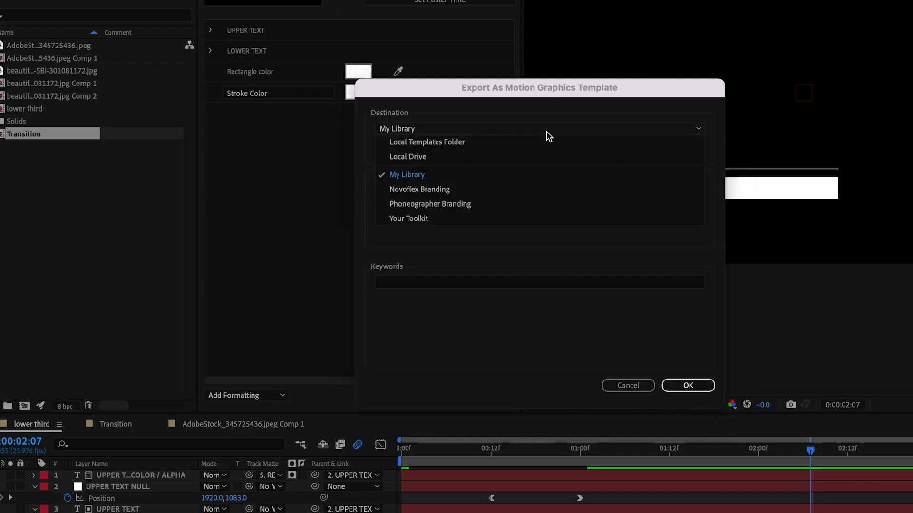
pyautogui.click(487, 176)
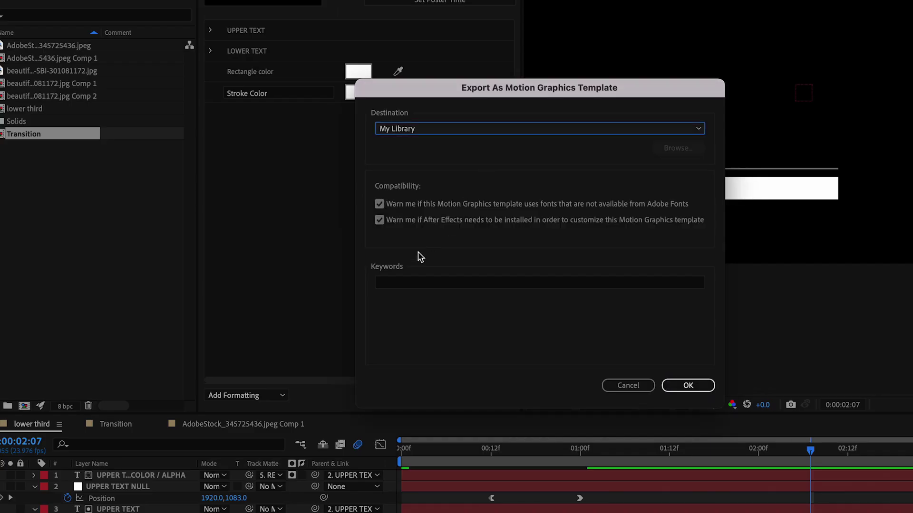
pyautogui.click(416, 285)
pyautogui.write('lower')
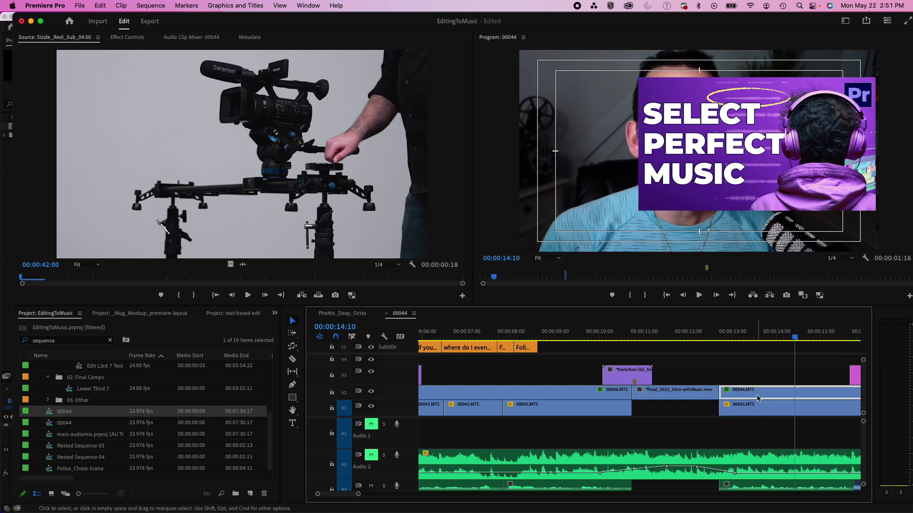
# Switch to Premiere Pro and search My Templates in Essential Graphics for "low" to find the lower third.
pyautogui.hscroll(10, 766, 395)
pyautogui.click(484, 333)
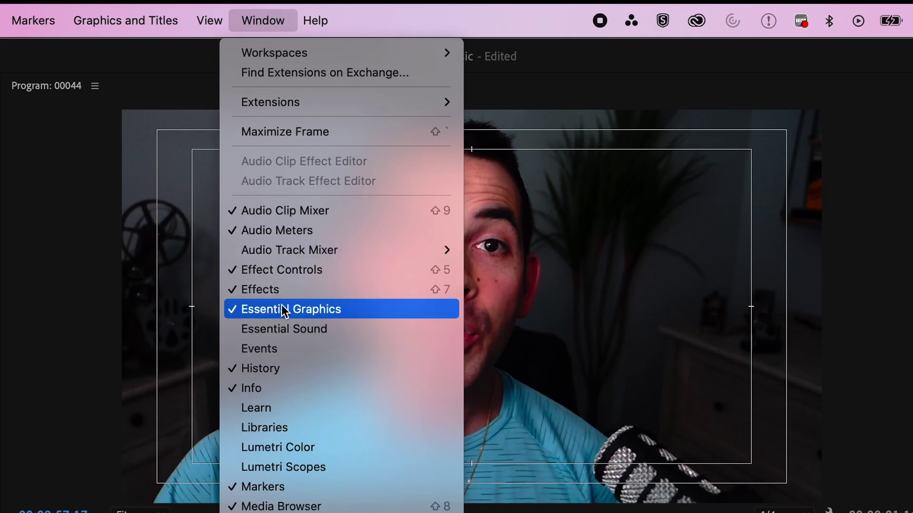
pyautogui.click(284, 308)
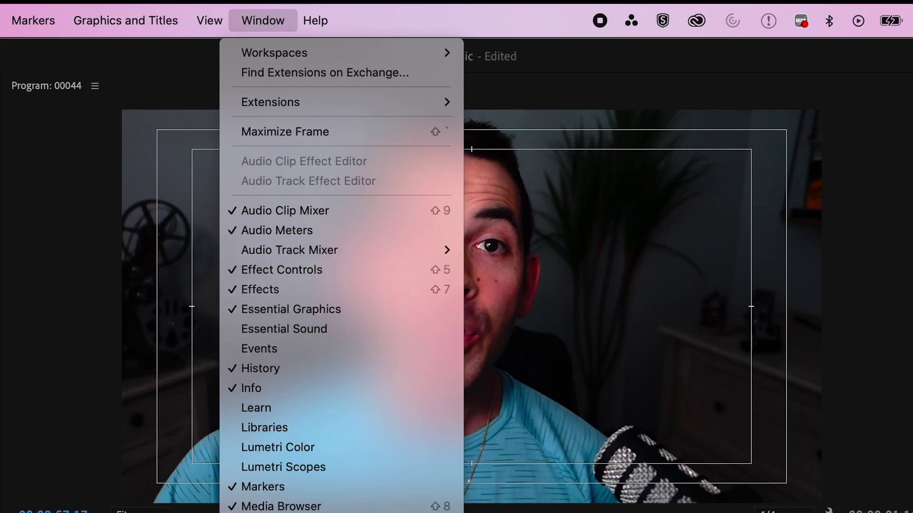
pyautogui.click(675, 193)
pyautogui.write('low')
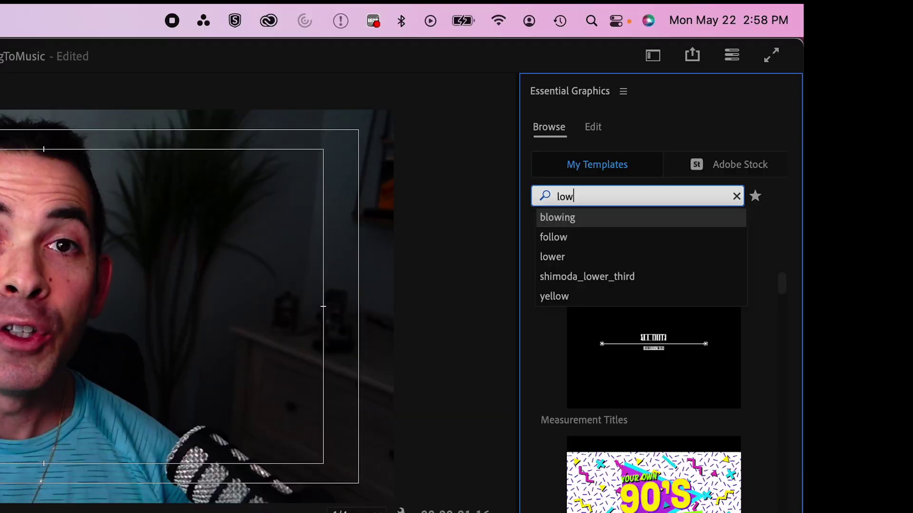
pyautogui.scroll(-3, 633, 258)
# Place the CLEAN TEXT LOWER THIRD template on track V4 above the 00046.MTS clip and preview it on the footage.
pyautogui.moveTo(633, 248); pyautogui.dragTo(36, 275)
pyautogui.moveTo(1, 163); pyautogui.dragTo(75, 122)
pyautogui.moveTo(75, 122); pyautogui.dragTo(78, 122)
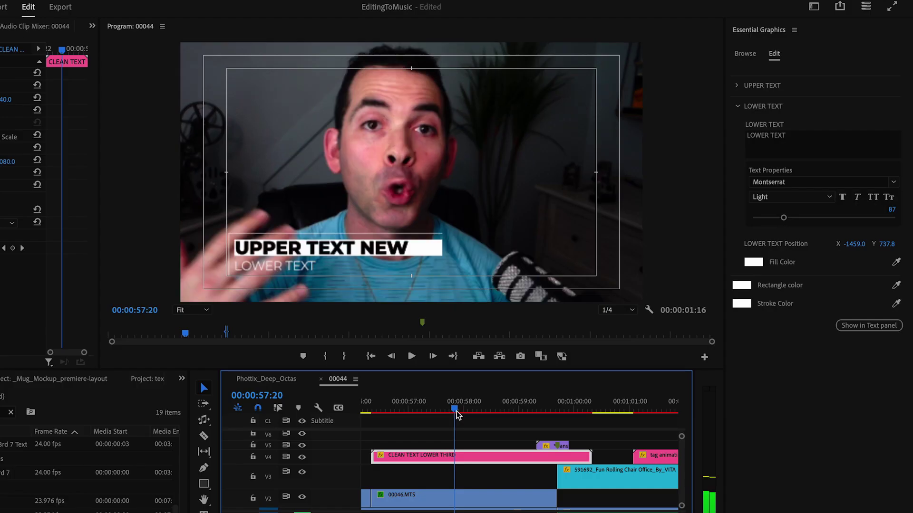
pyautogui.moveTo(454, 410); pyautogui.dragTo(456, 415)
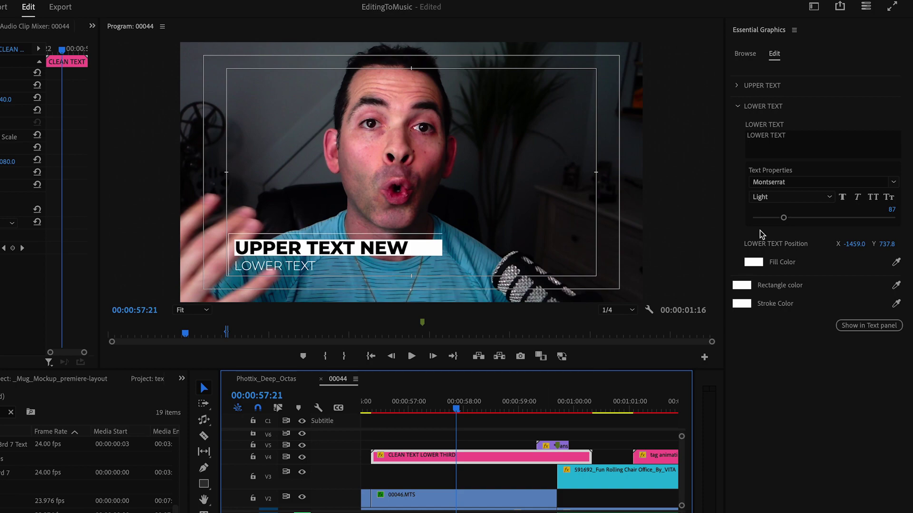
# Change the template's lower text to "LINES TO DESIGNS" and its upper text to the presenter's name.
pyautogui.tripleClick(775, 149)
pyautogui.write('LINES')
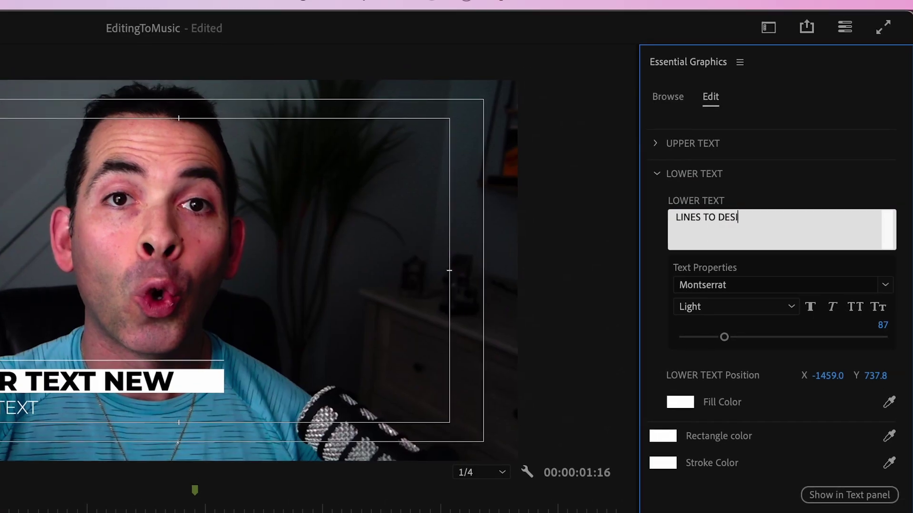
pyautogui.click(656, 144)
pyautogui.tripleClick(719, 221)
pyautogui.write('DAN M')
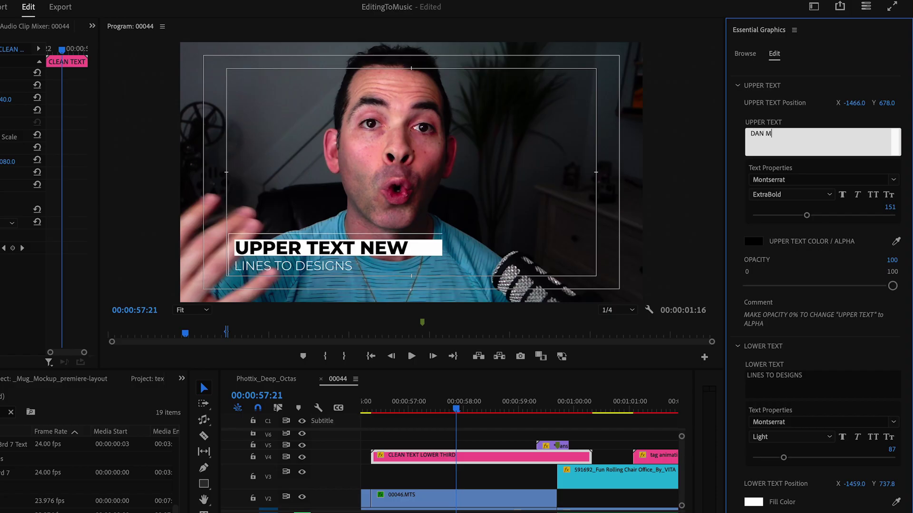
# Play back the sequence from before the start of the lower third to check its animation.
pyautogui.click(504, 438)
pyautogui.moveTo(412, 404)
pyautogui.mouseDown()
pyautogui.moveTo(393, 408)
pyautogui.moveTo(501, 411)
pyautogui.moveTo(391, 411)
pyautogui.moveTo(420, 409)
pyautogui.mouseUp()
pyautogui.press('space')
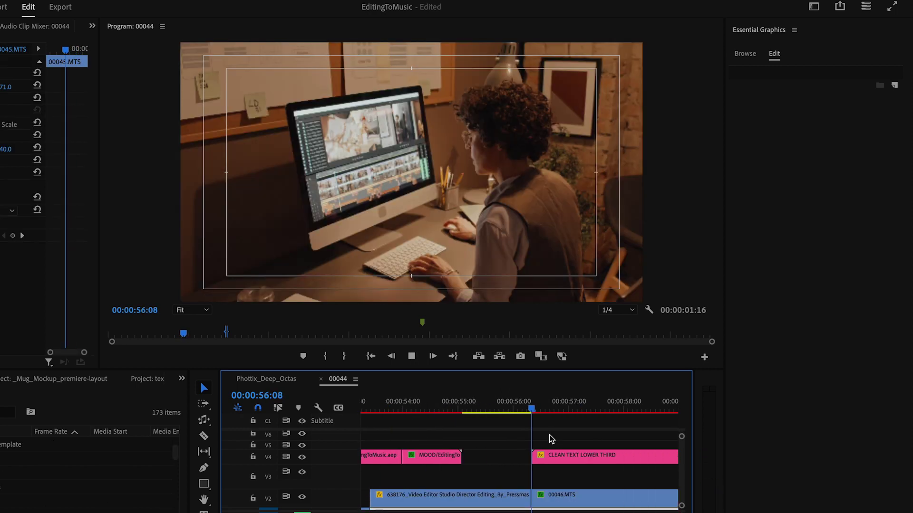
# Set the UPPER TEXT COLOR / ALPHA opacity of the lower third to 45 and play back the result.
pyautogui.click(580, 454)
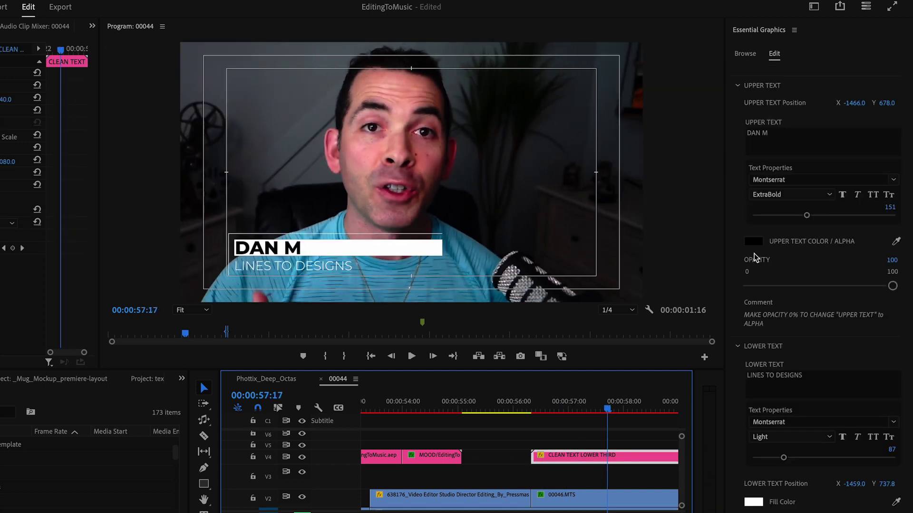
pyautogui.moveTo(773, 284); pyautogui.dragTo(813, 286)
pyautogui.press('space')
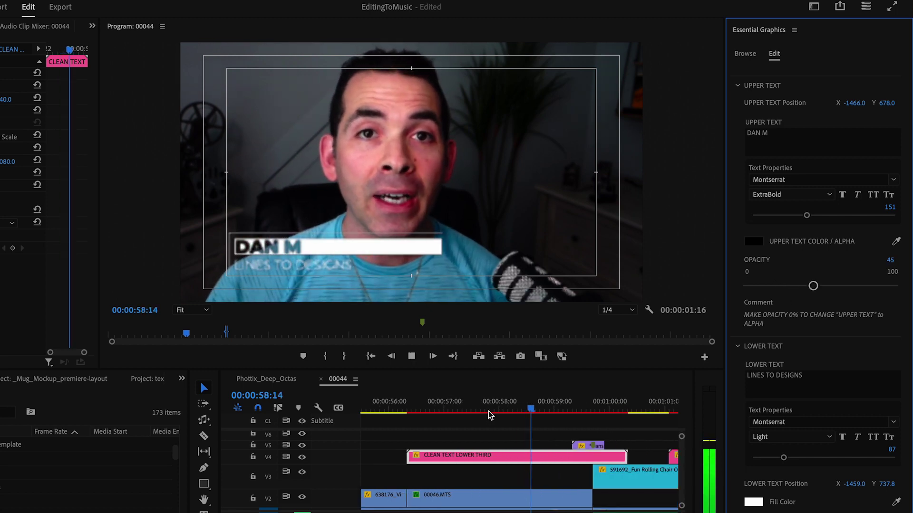
pyautogui.click(418, 409)
pyautogui.press('space')
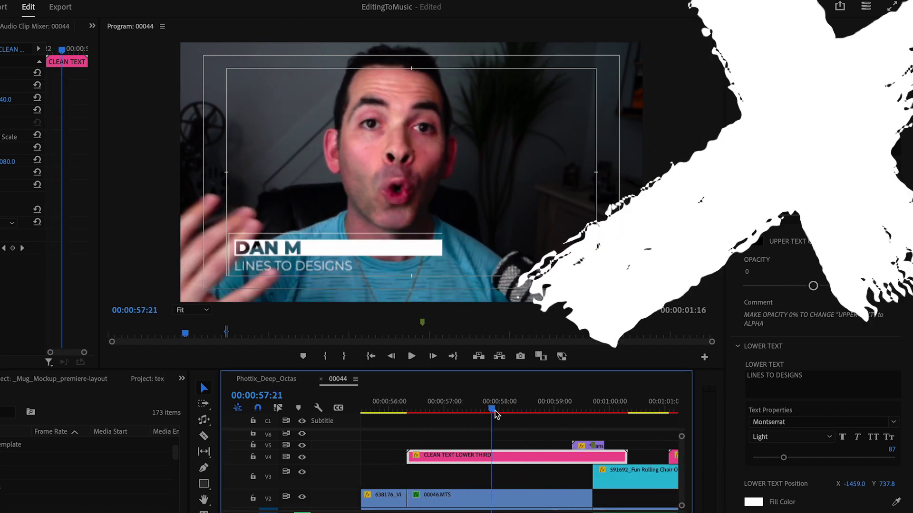